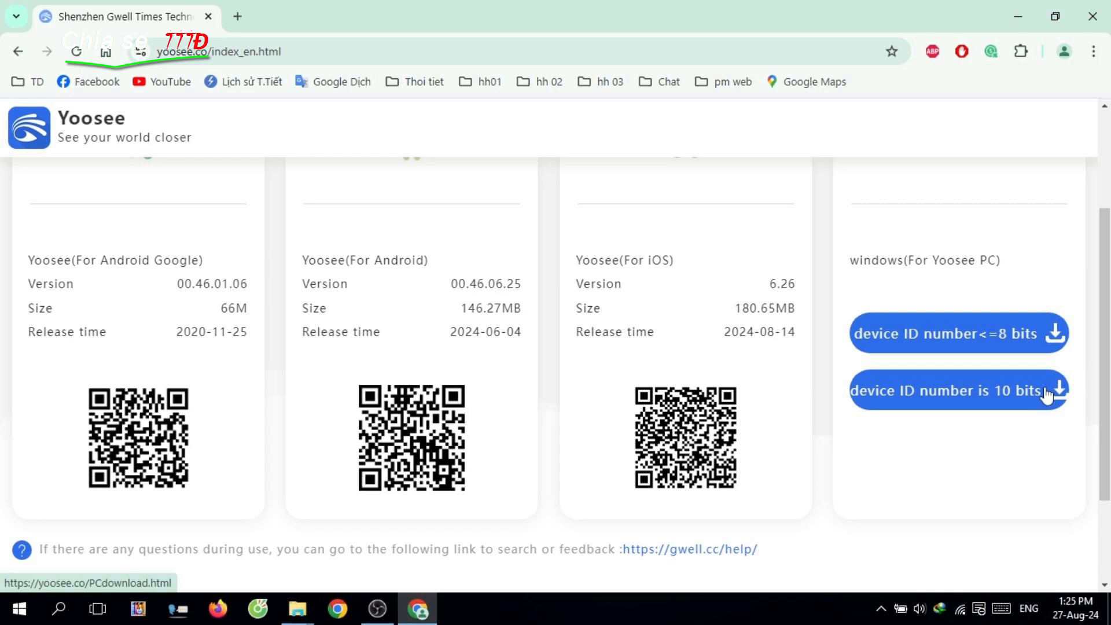
# Download the Yoosee-1.0.0.8.exe PC installer for 10-digit device IDs through IDM
pyautogui.click(956, 389)
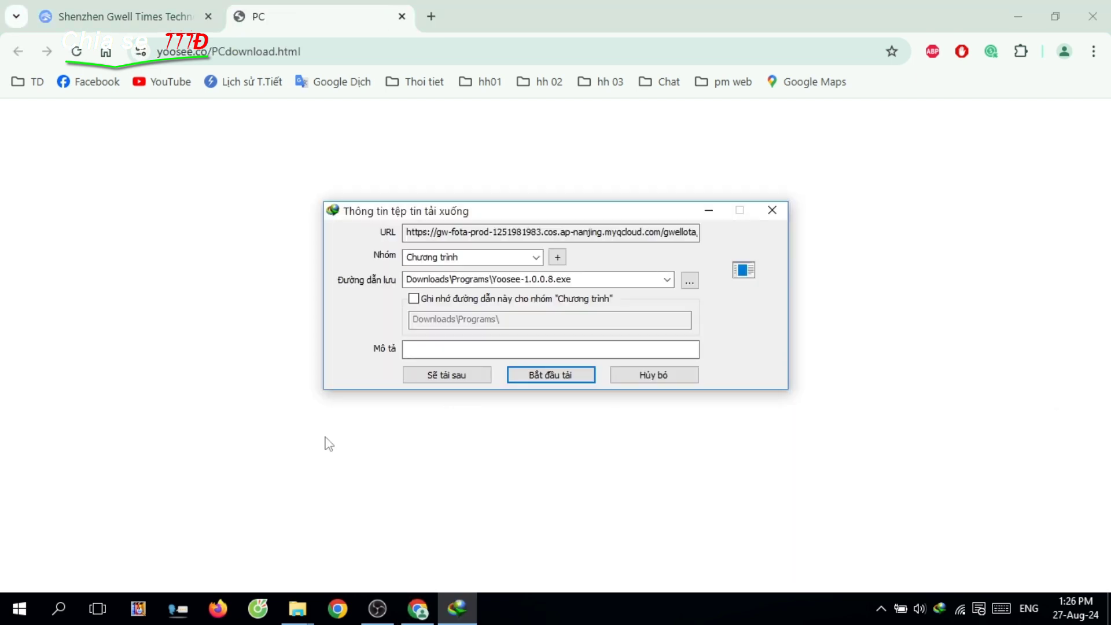
pyautogui.click(551, 376)
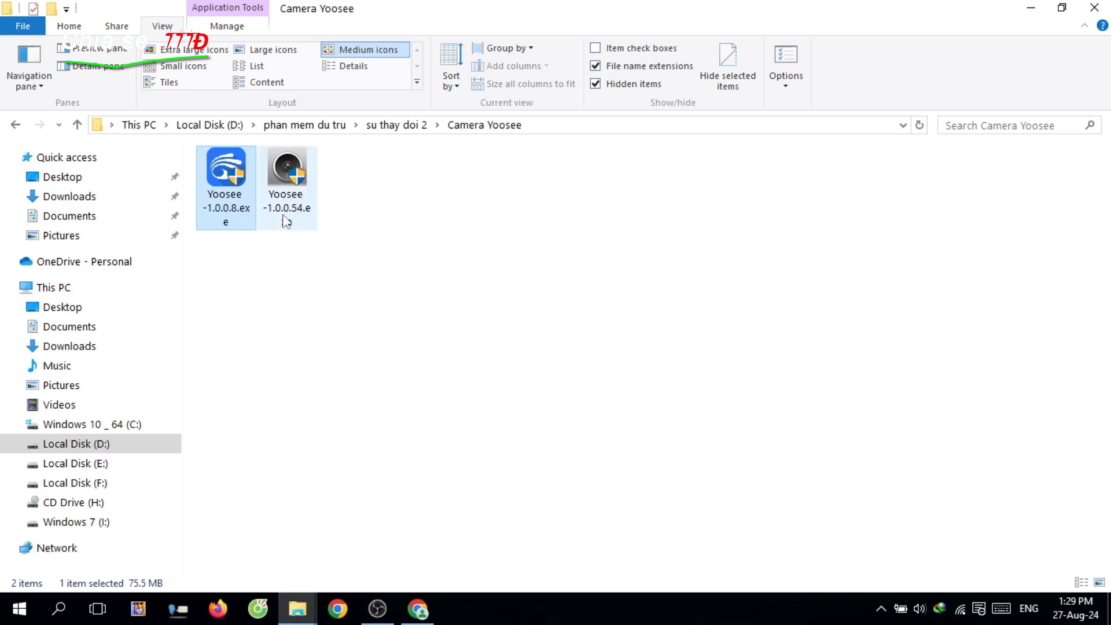
pyautogui.click(291, 177)
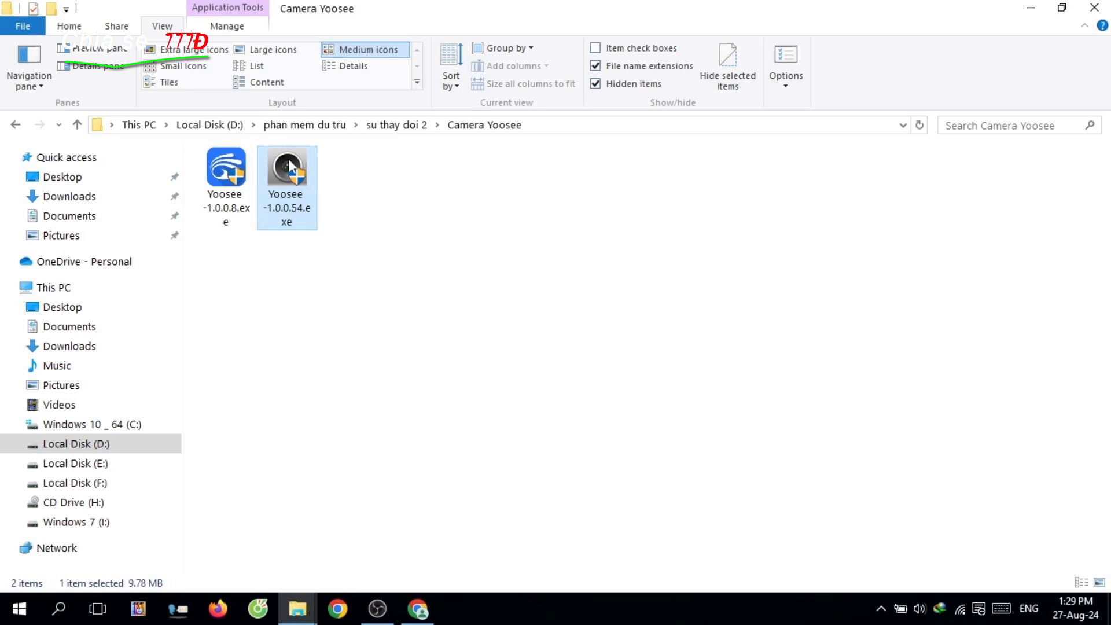
pyautogui.rightClick(286, 172)
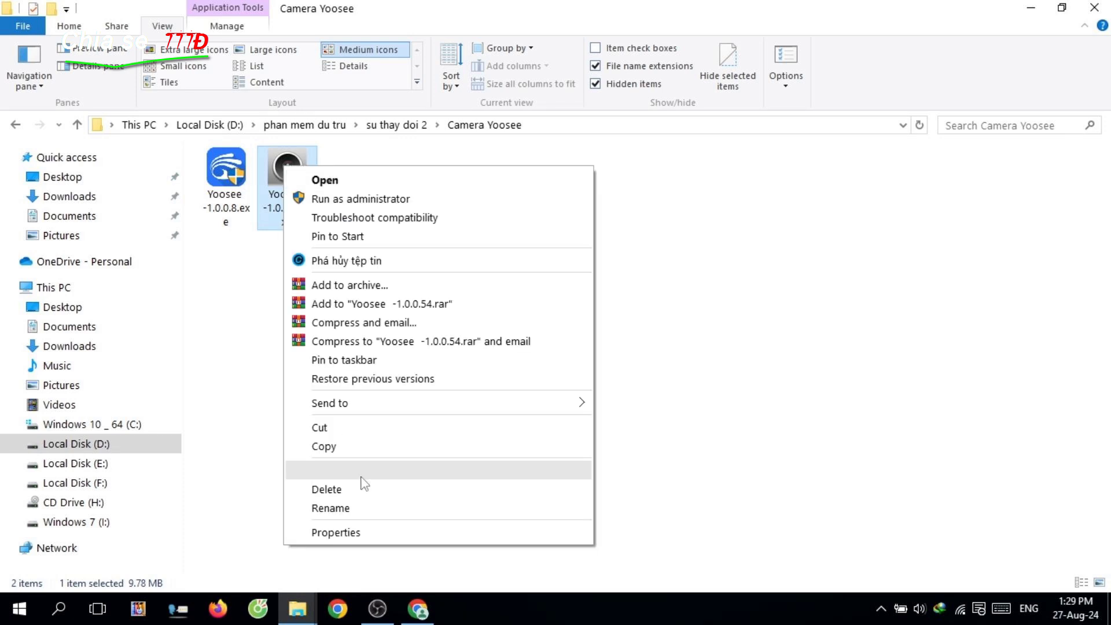
pyautogui.click(357, 529)
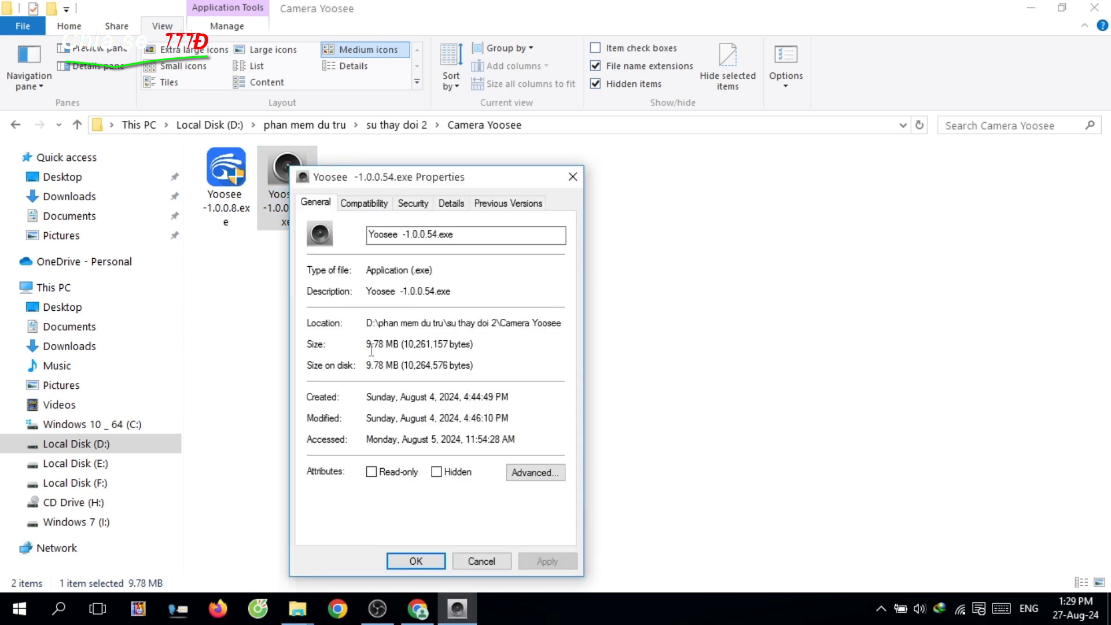
pyautogui.moveTo(368, 345); pyautogui.dragTo(395, 345)
pyautogui.click(476, 562)
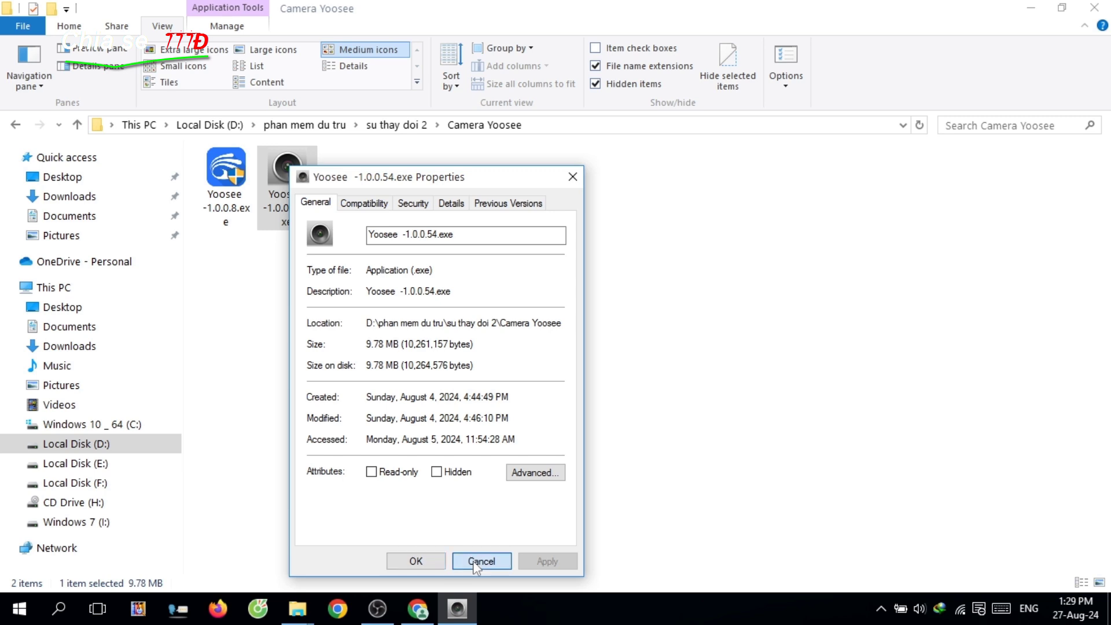
pyautogui.click(226, 177)
pyautogui.rightClick(226, 177)
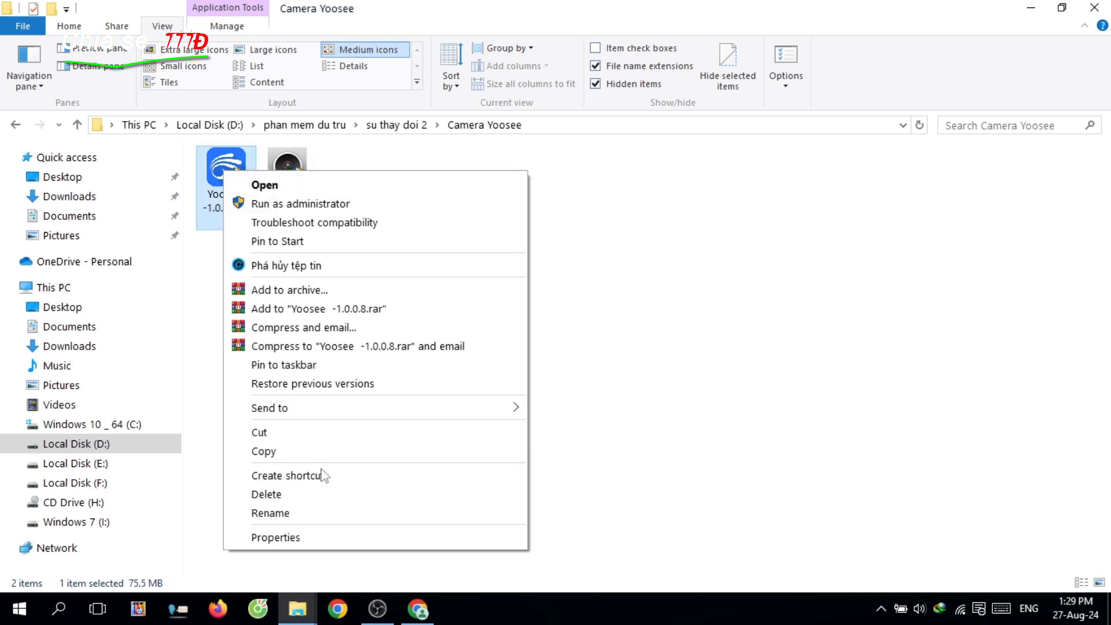
pyautogui.click(299, 536)
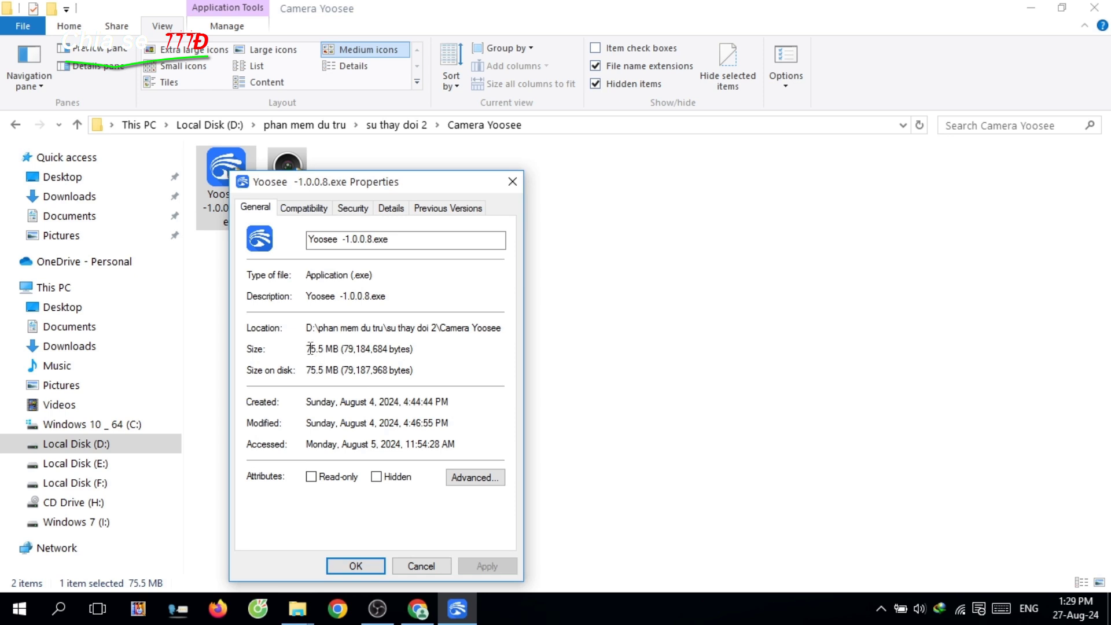
pyautogui.moveTo(307, 349); pyautogui.dragTo(428, 351)
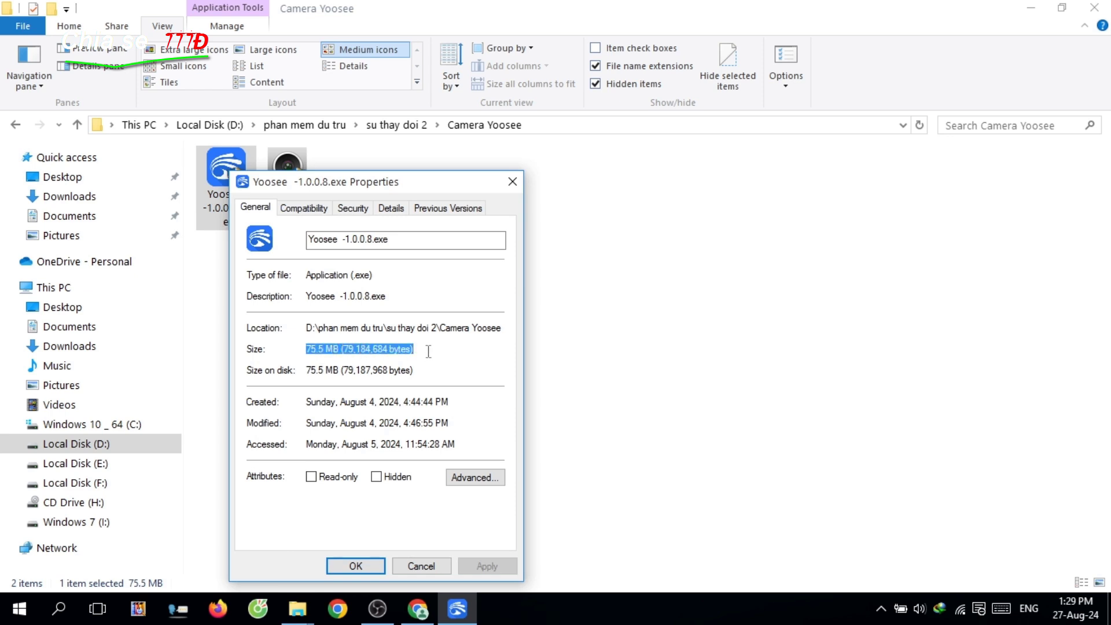
pyautogui.click(414, 566)
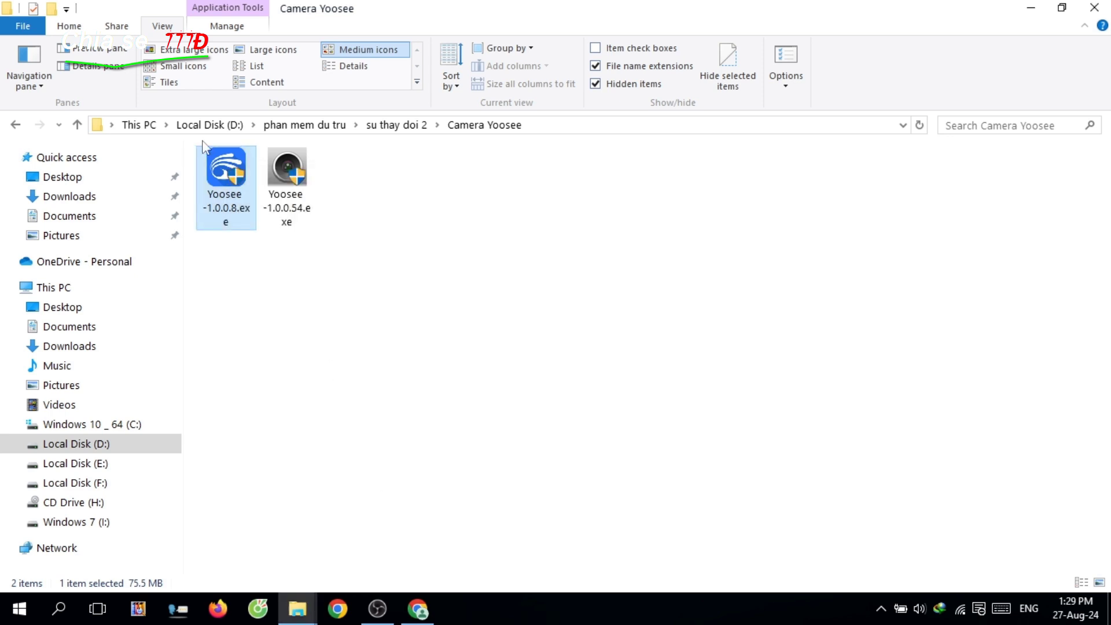
pyautogui.click(310, 258)
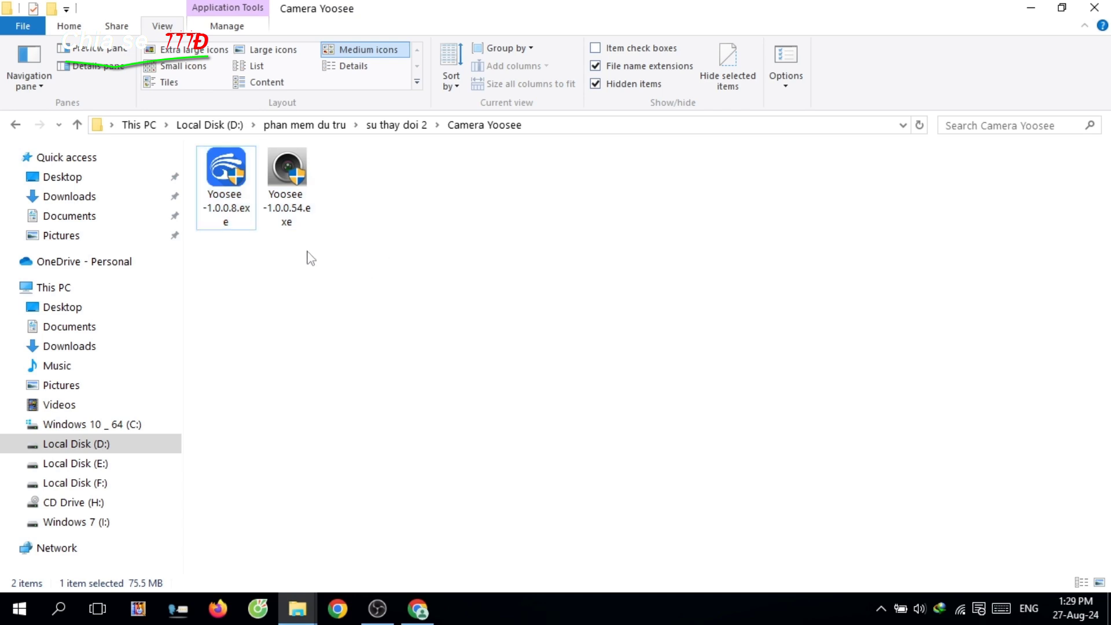
pyautogui.click(226, 175)
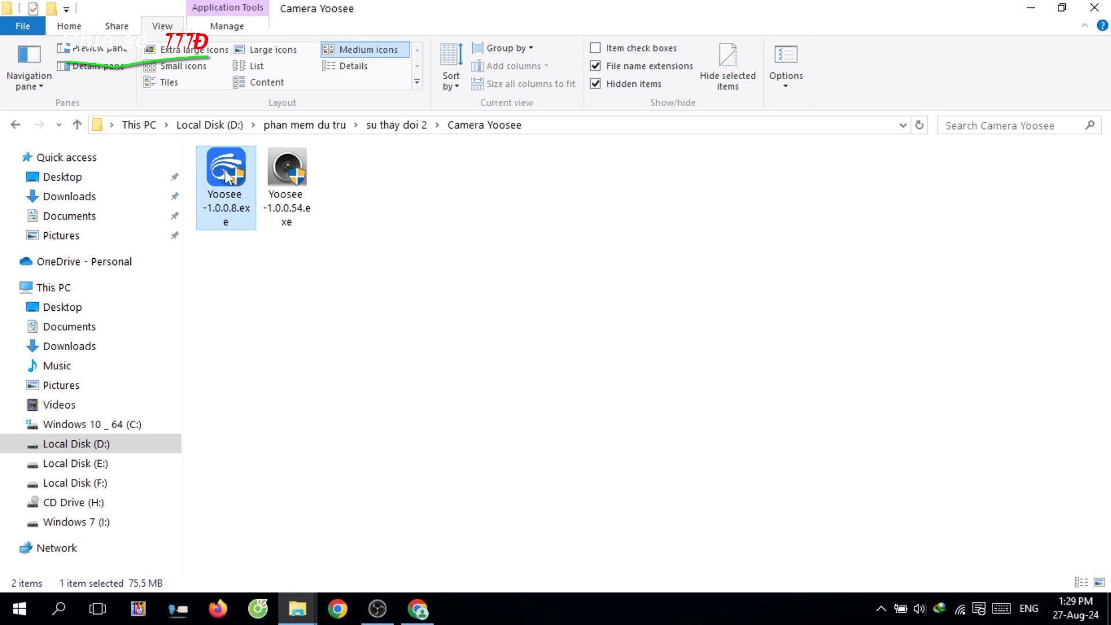
# Install Yoosee-1.0.0.8 in English to the default folder, with Run Yoosee unchecked at finish
pyautogui.doubleClick(226, 176)
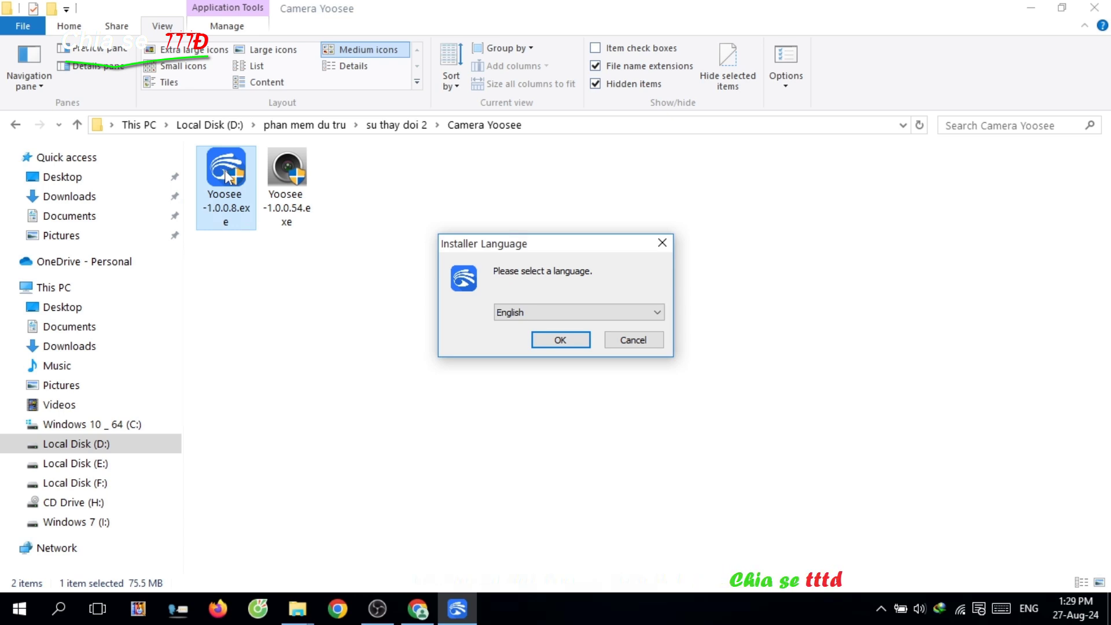
pyautogui.click(658, 313)
pyautogui.click(560, 340)
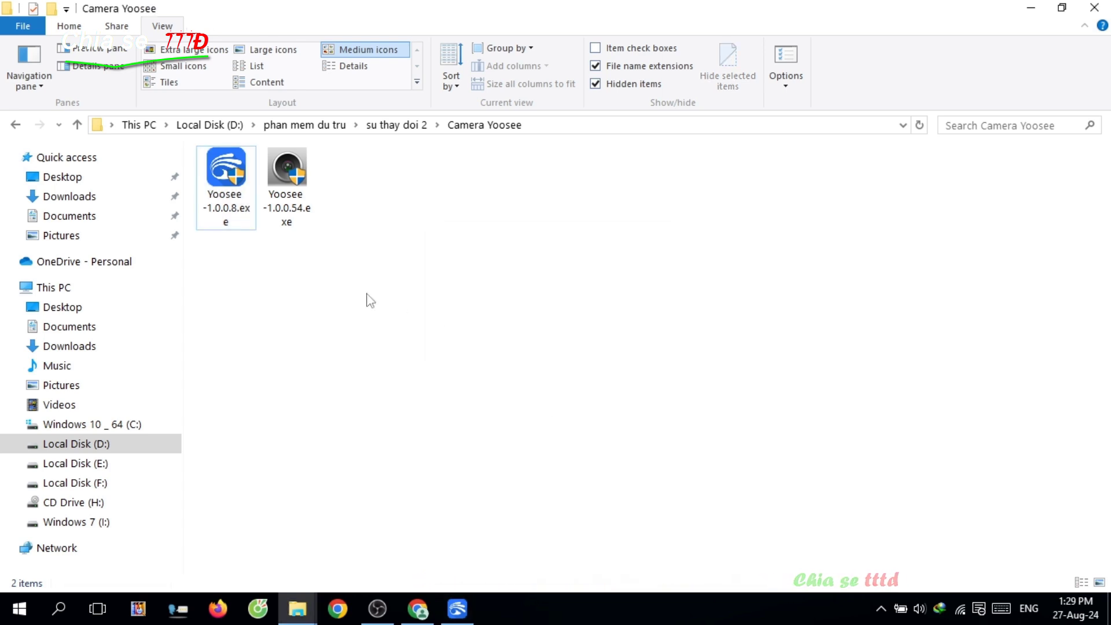
pyautogui.click(570, 346)
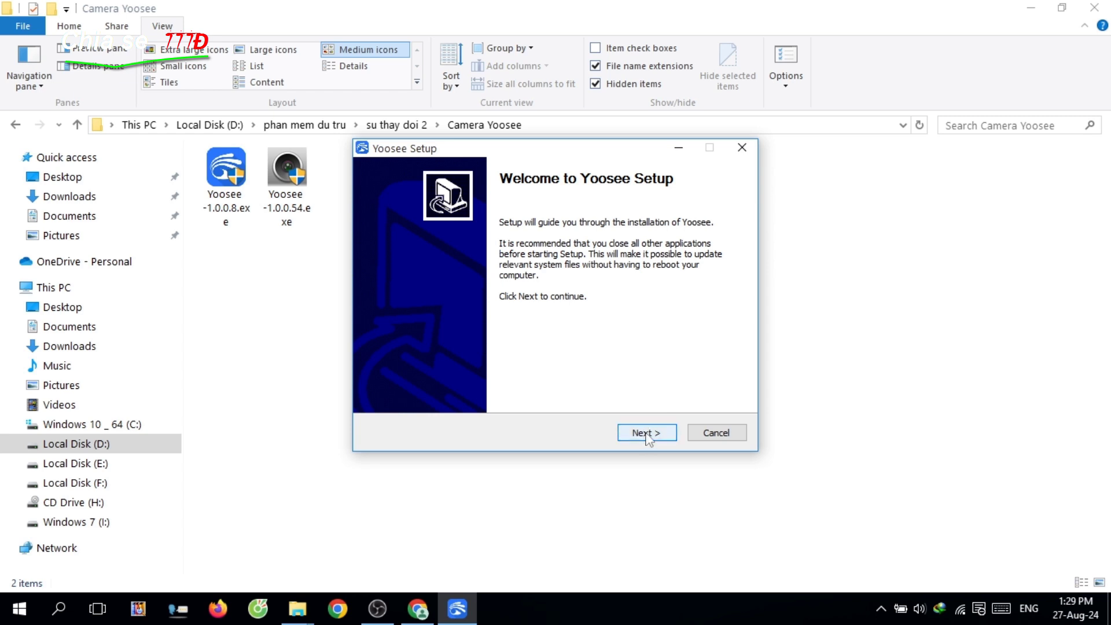
pyautogui.click(647, 436)
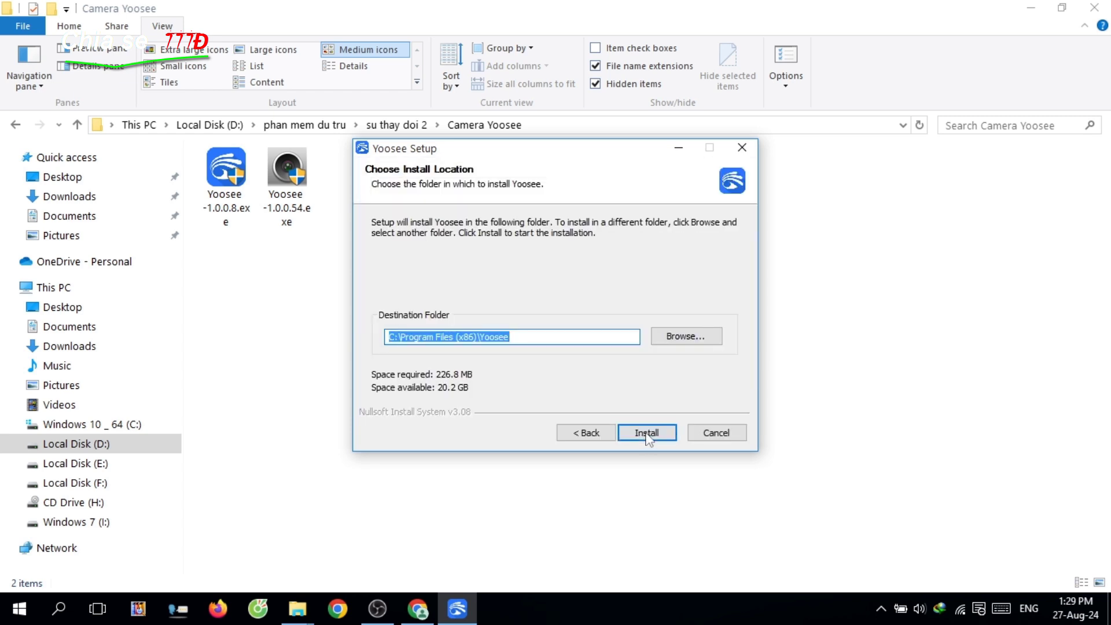
pyautogui.click(646, 435)
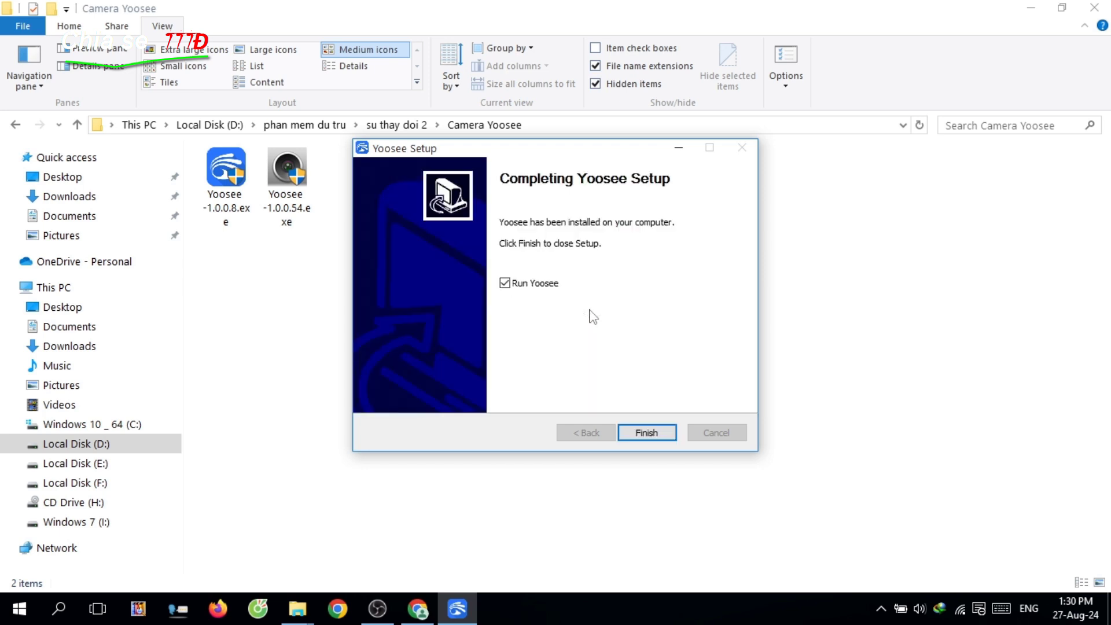
pyautogui.click(506, 285)
pyautogui.click(646, 433)
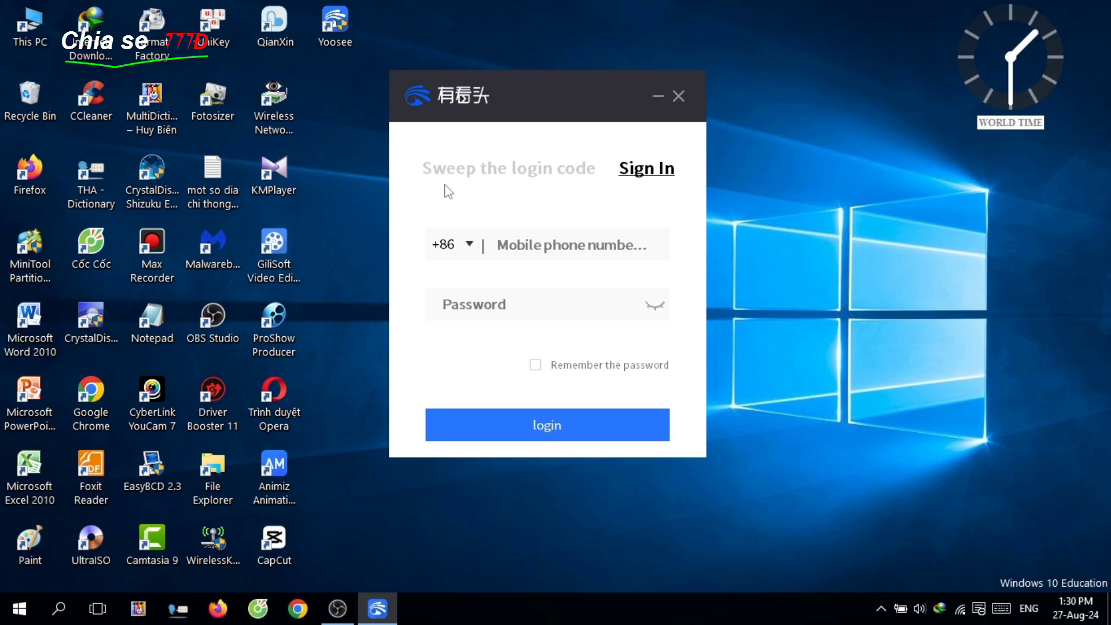
# Sign in with country code +84 VietNam and the account's mobile phone number
pyautogui.click(469, 246)
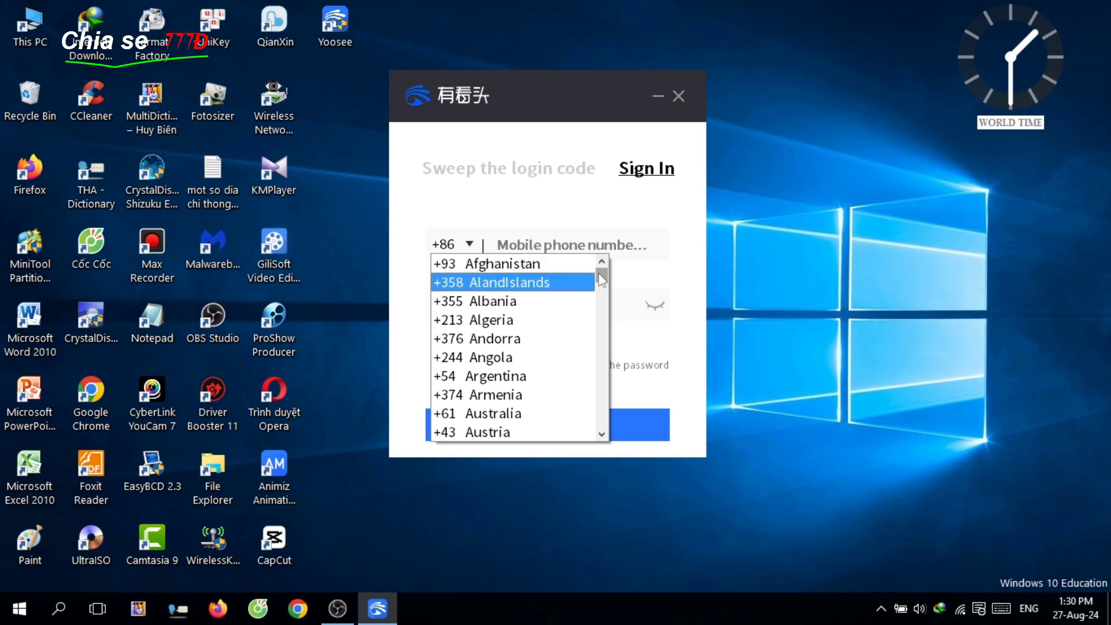
pyautogui.moveTo(599, 272); pyautogui.dragTo(603, 433)
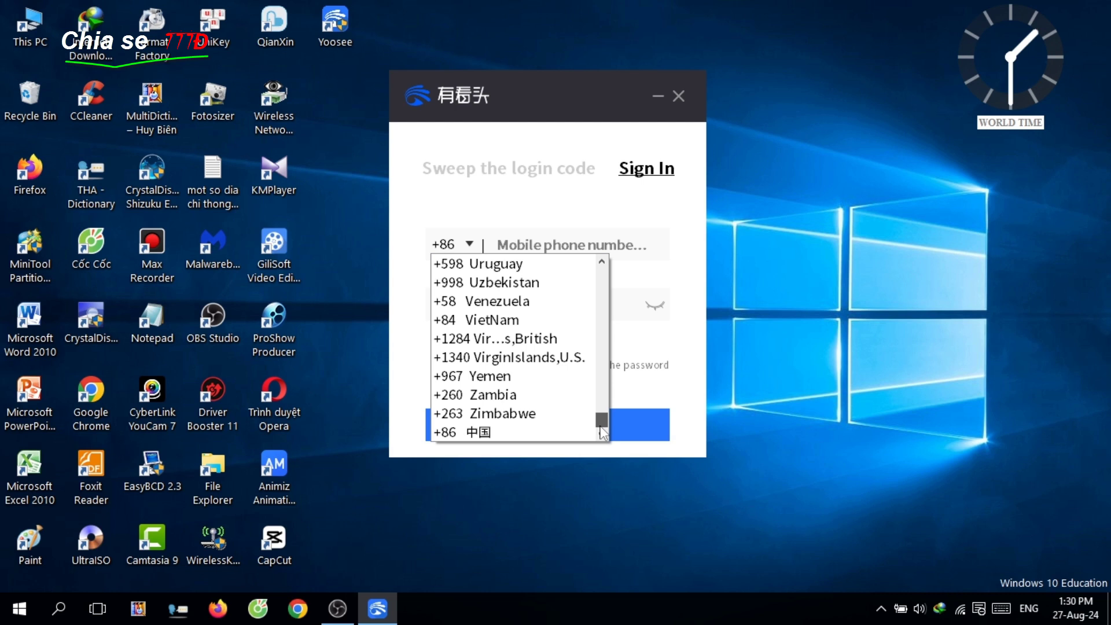
pyautogui.click(485, 321)
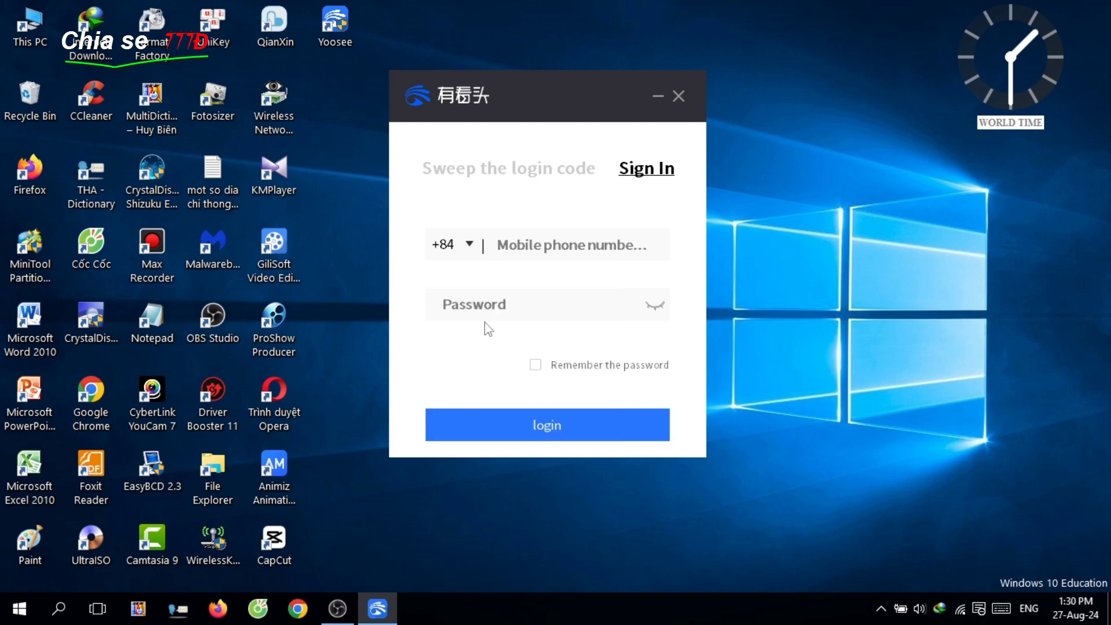
pyautogui.click(541, 248)
pyautogui.write('37')
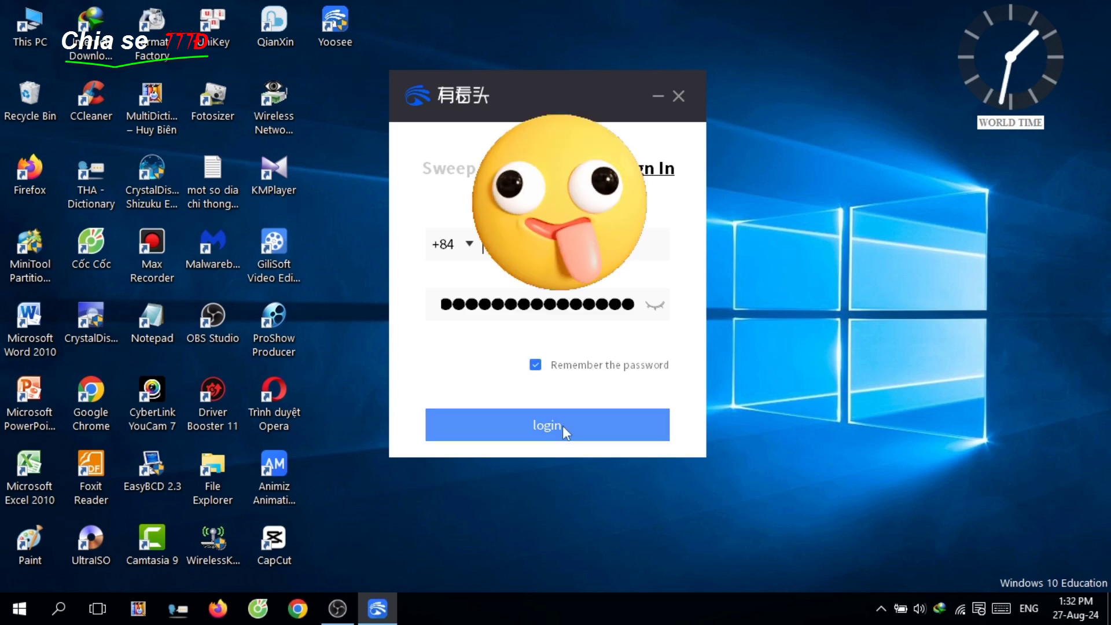
pyautogui.click(562, 425)
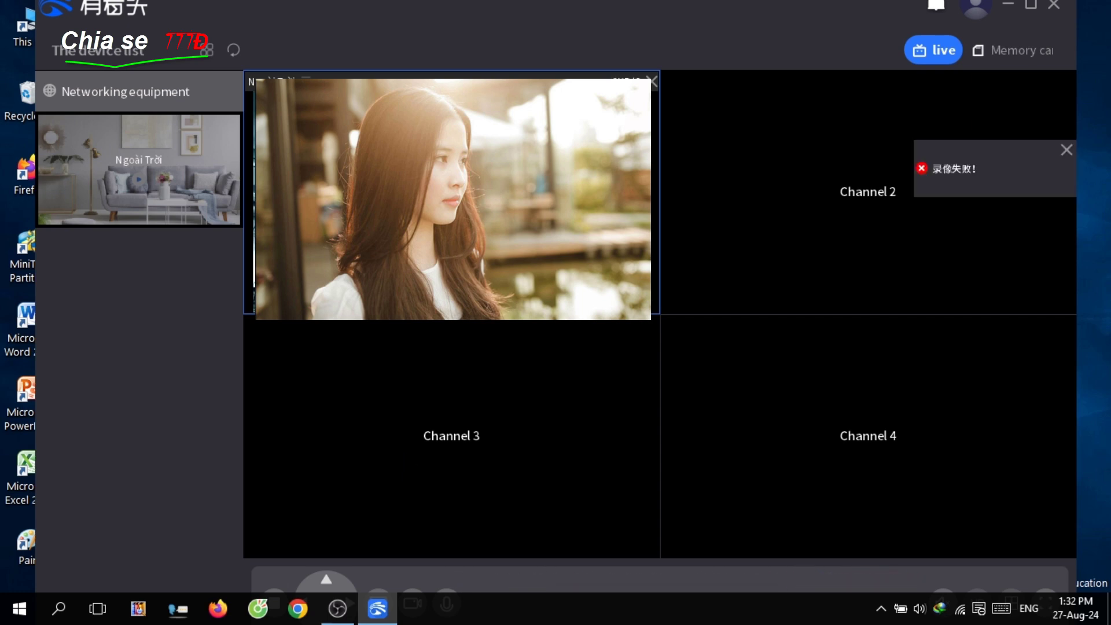
# Move the client window up and right, then bring up the avatar account menu
pyautogui.moveTo(758, 41); pyautogui.dragTo(787, 5)
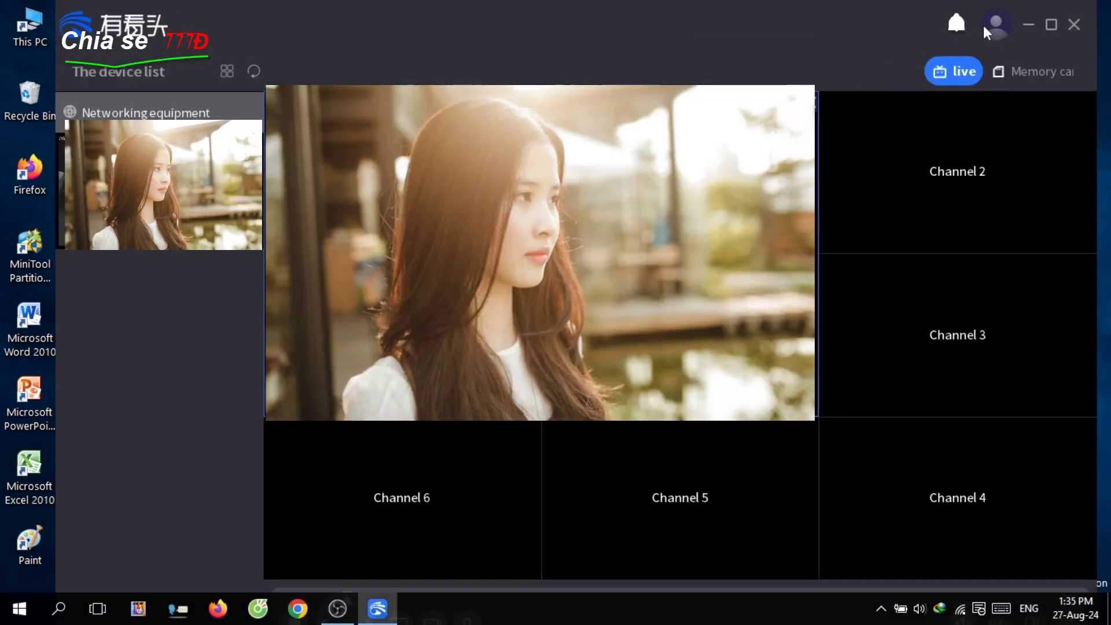
pyautogui.click(996, 24)
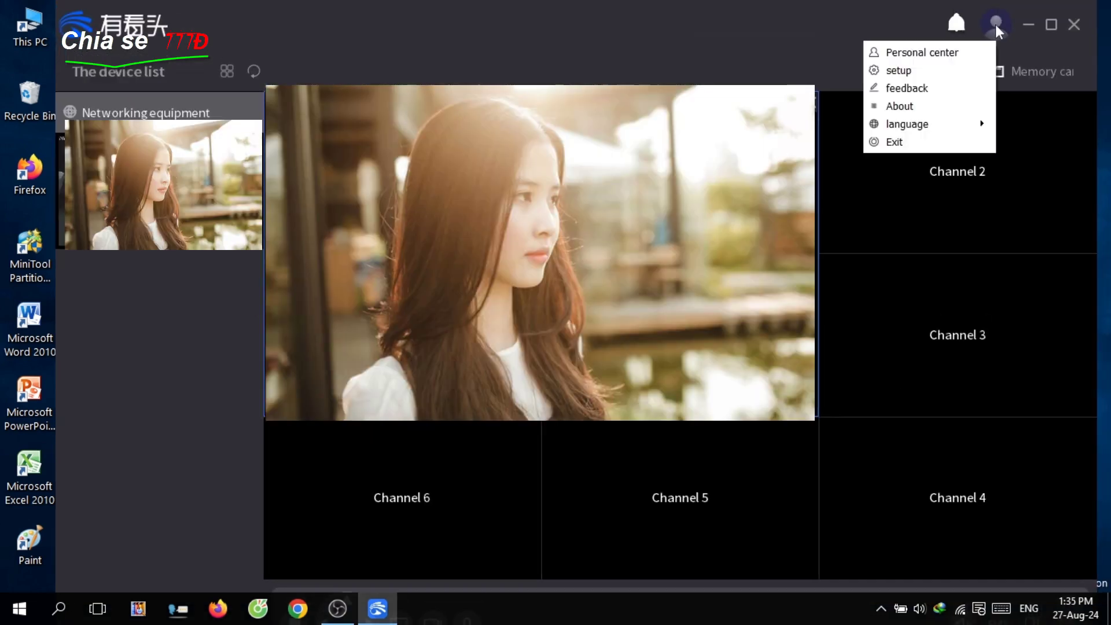
# In the client settings, leave Automatic login set to Open
pyautogui.click(899, 70)
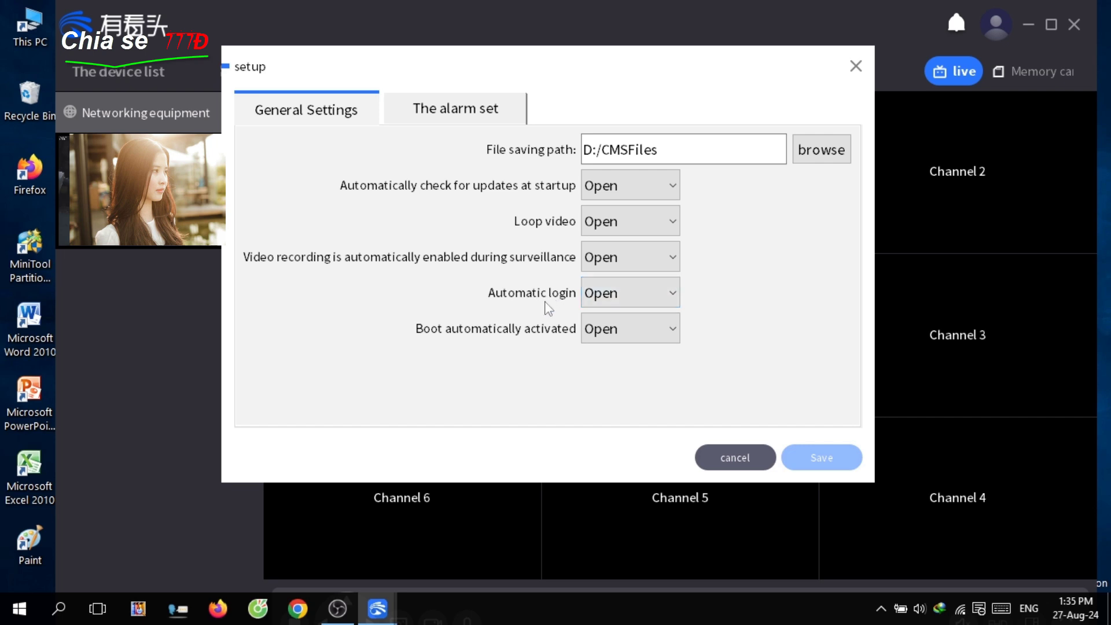
pyautogui.click(672, 297)
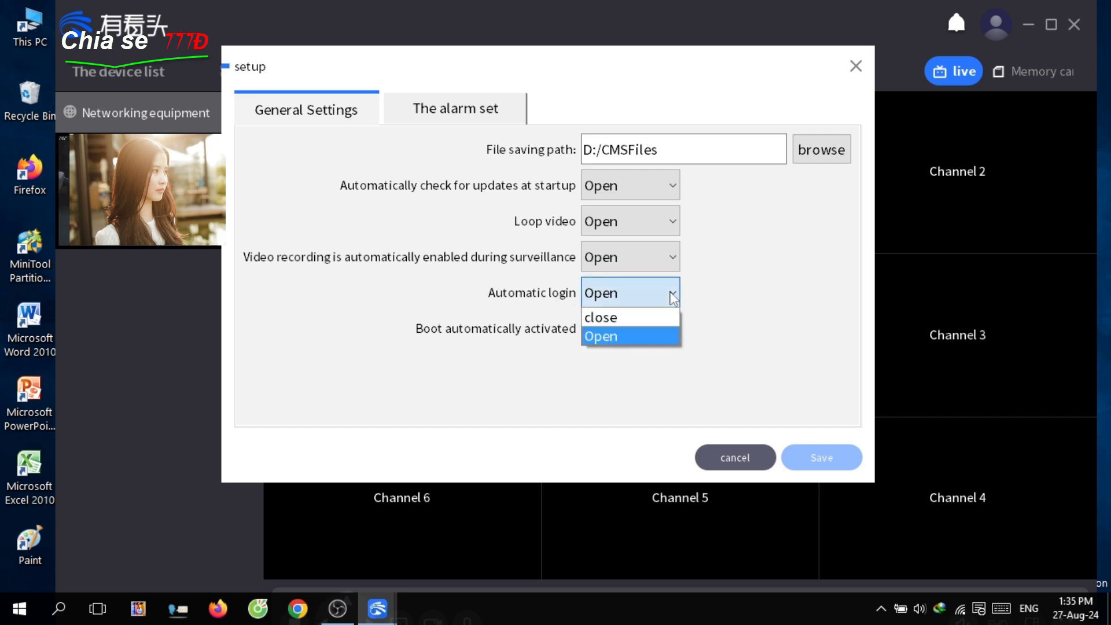
pyautogui.click(672, 297)
pyautogui.click(672, 297)
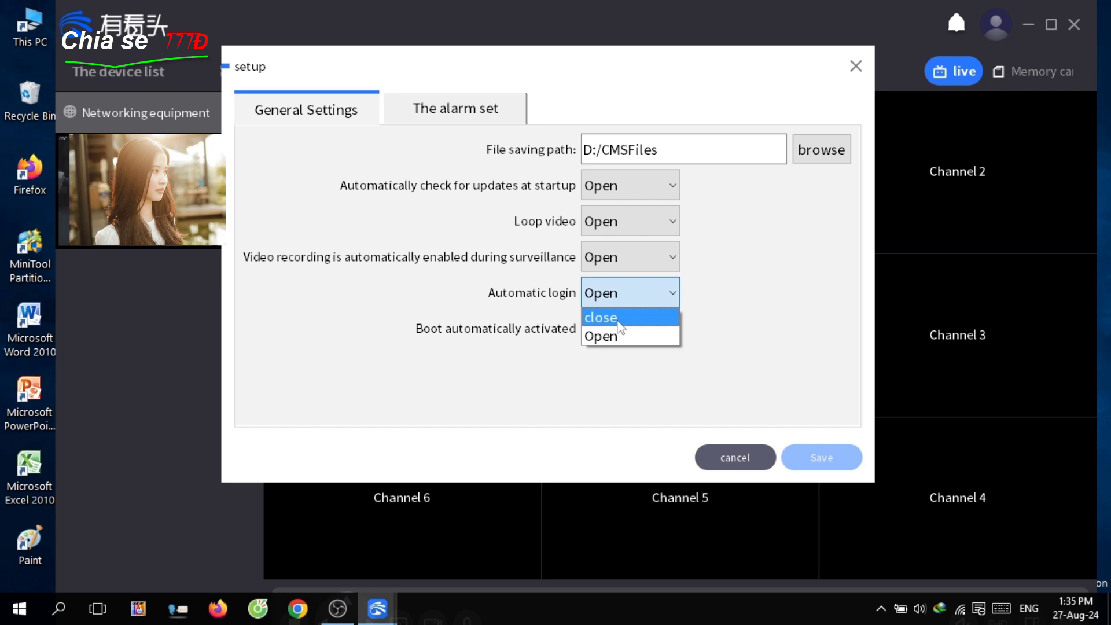
pyautogui.click(620, 327)
pyautogui.click(661, 292)
pyautogui.click(676, 294)
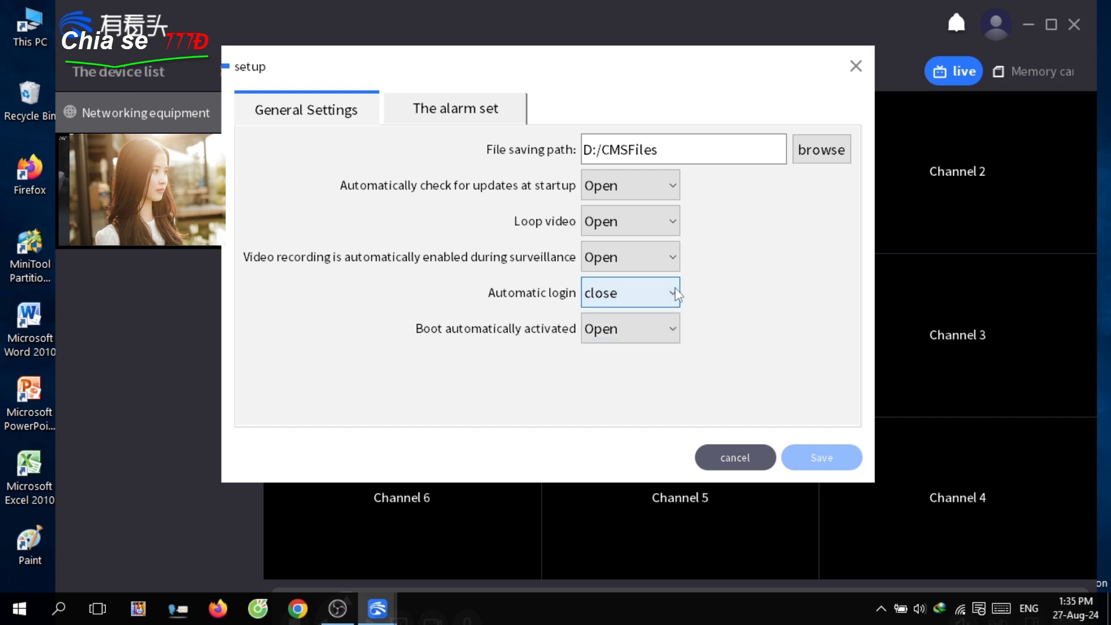
pyautogui.click(676, 294)
pyautogui.click(650, 327)
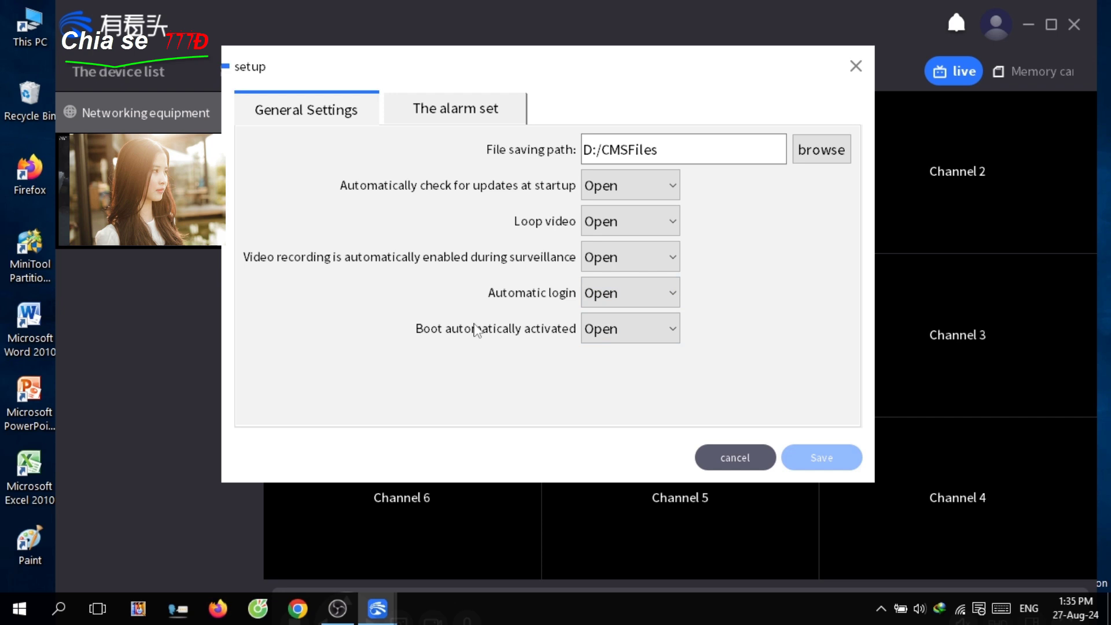
# Set Boot automatically activated to close and save the general settings
pyautogui.click(671, 330)
pyautogui.click(614, 354)
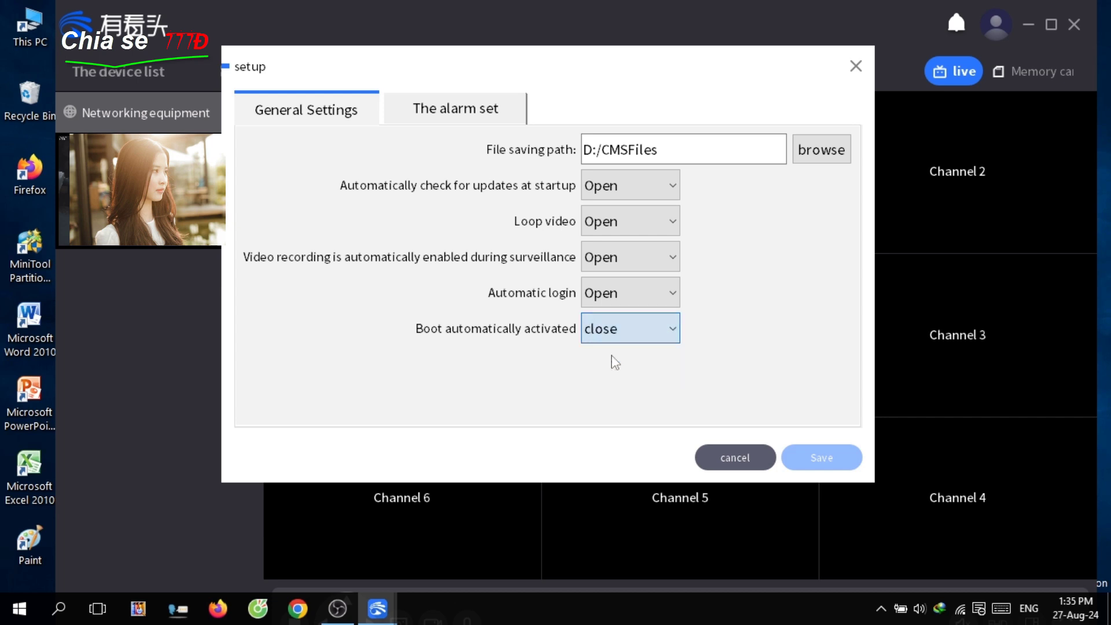
pyautogui.click(816, 463)
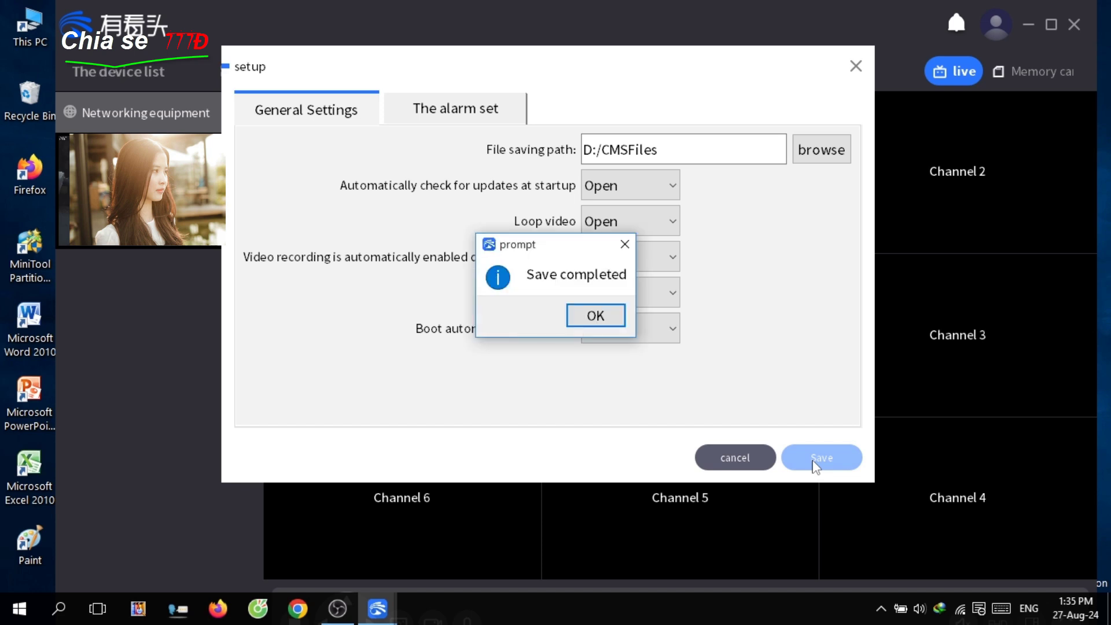
pyautogui.click(591, 316)
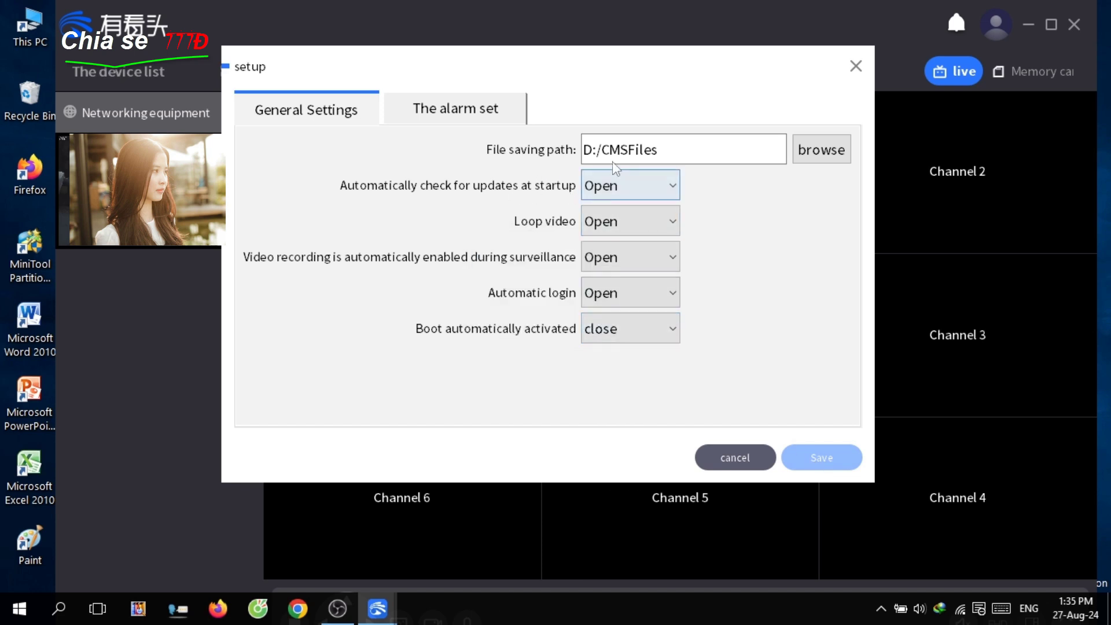
# Set pop-up warning and alarm sound to close, preview the sound, and save the alarm settings
pyautogui.click(444, 117)
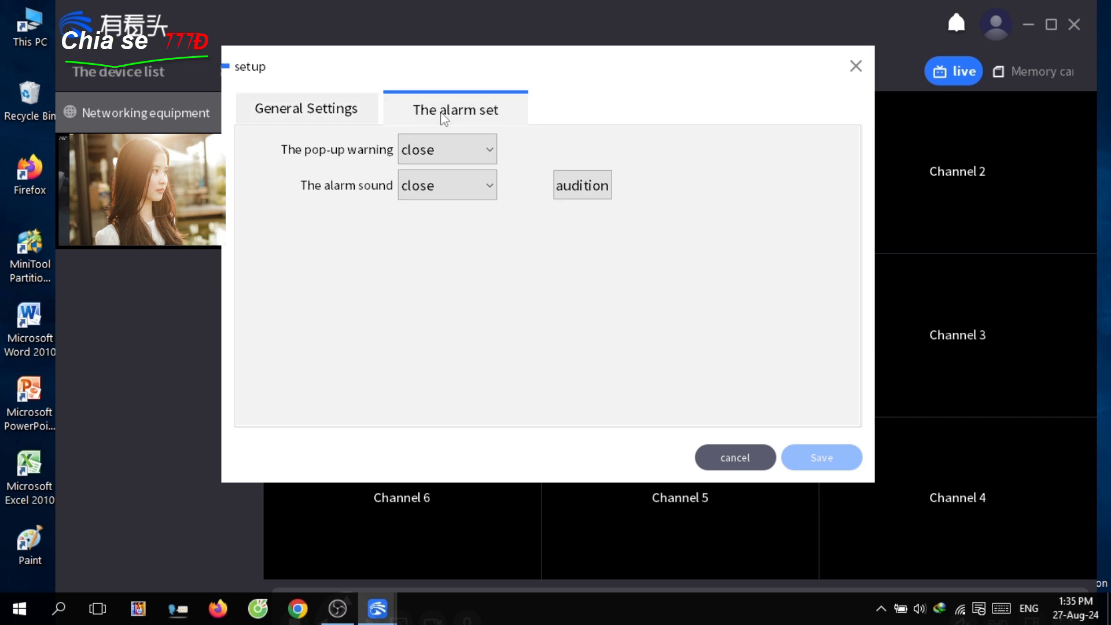
pyautogui.click(490, 152)
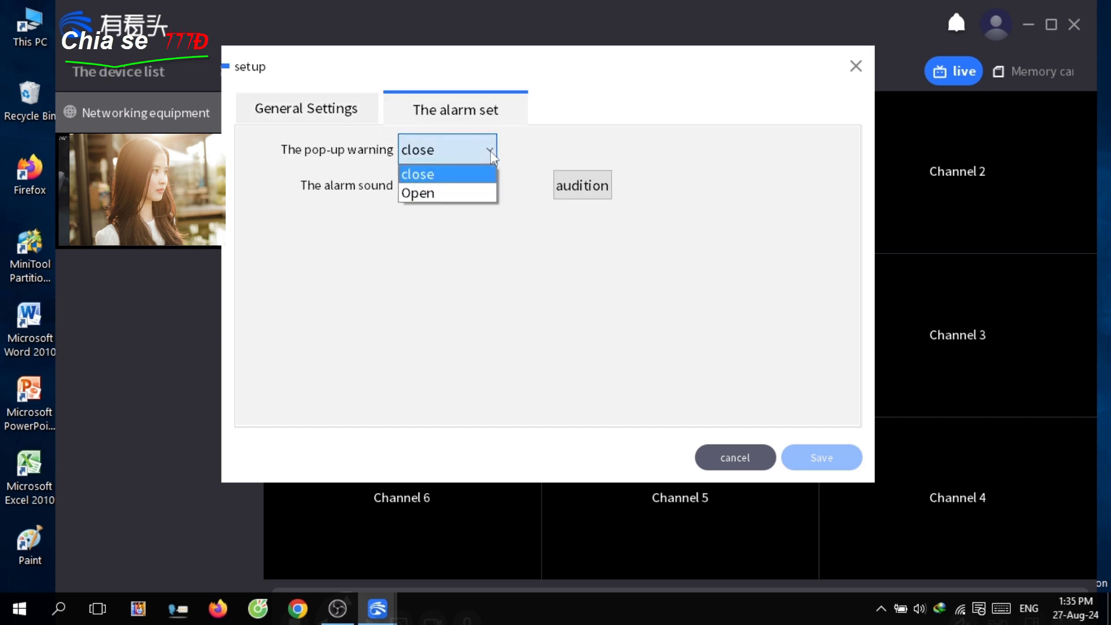
pyautogui.click(499, 194)
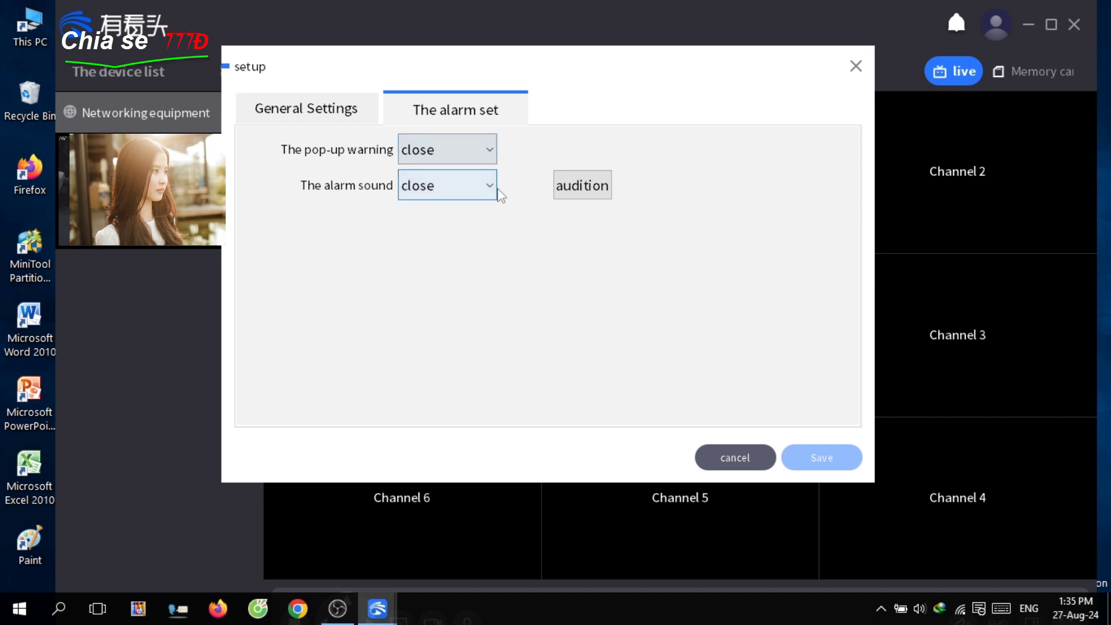
pyautogui.click(493, 191)
pyautogui.click(478, 275)
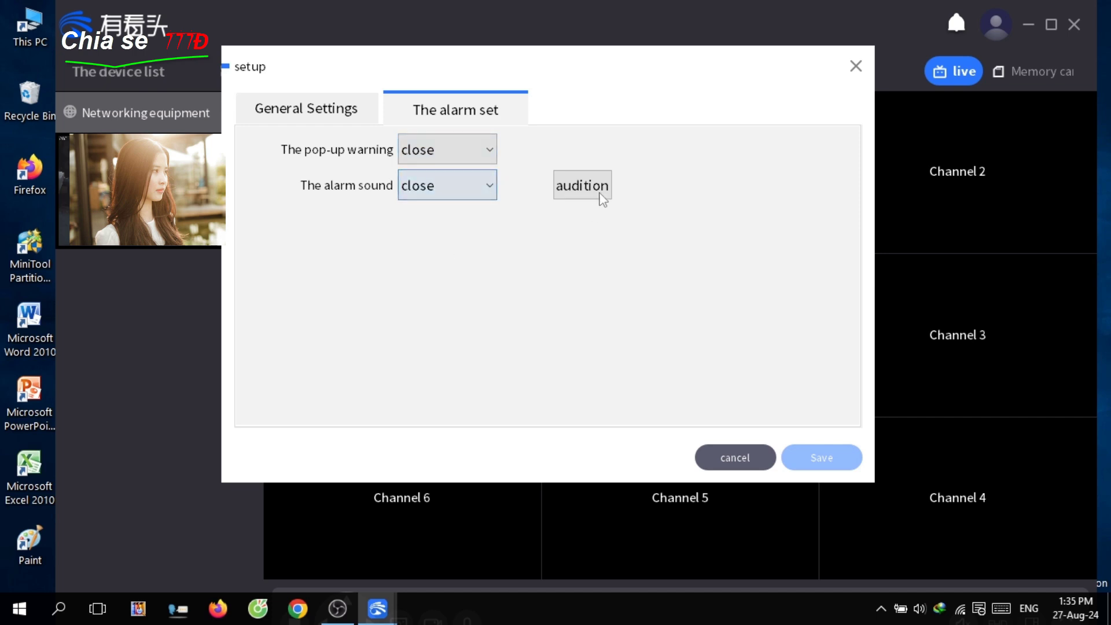
pyautogui.click(582, 187)
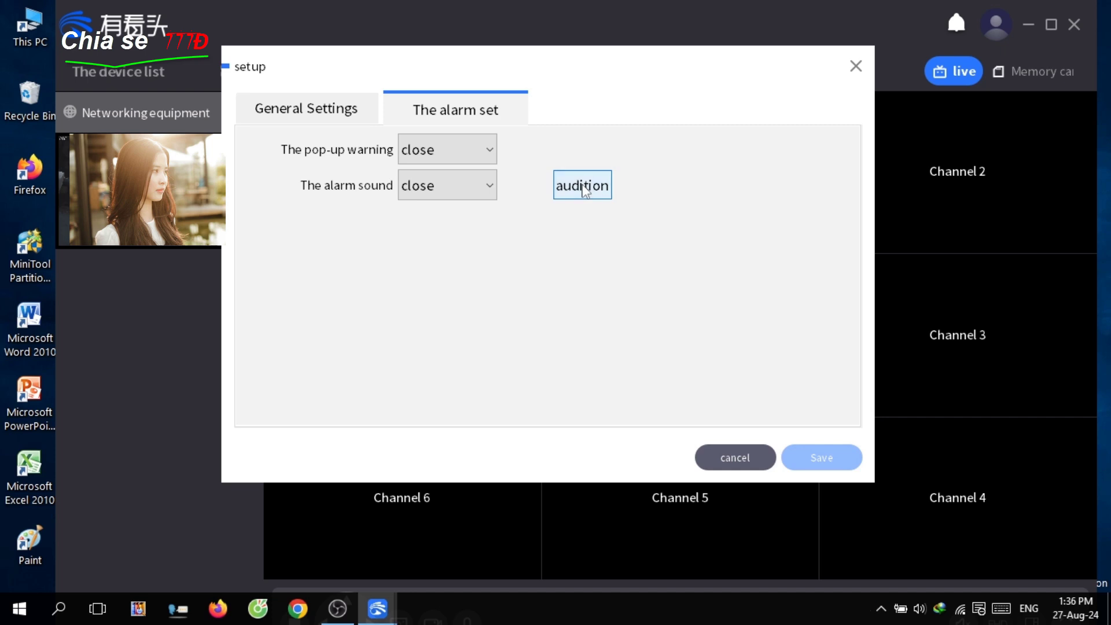
pyautogui.click(818, 457)
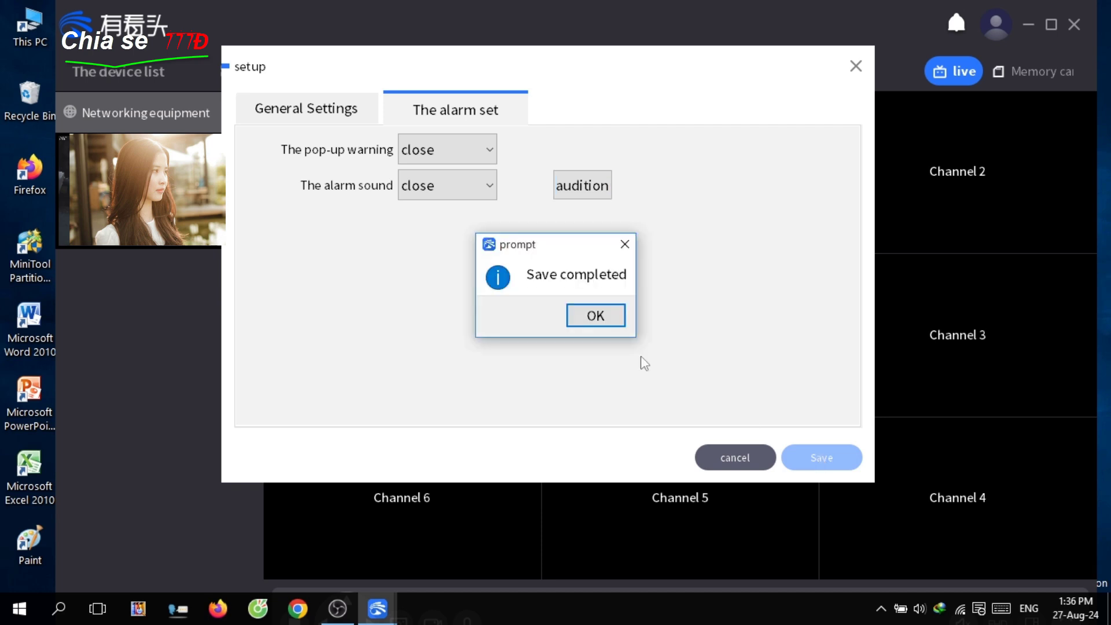
pyautogui.click(591, 311)
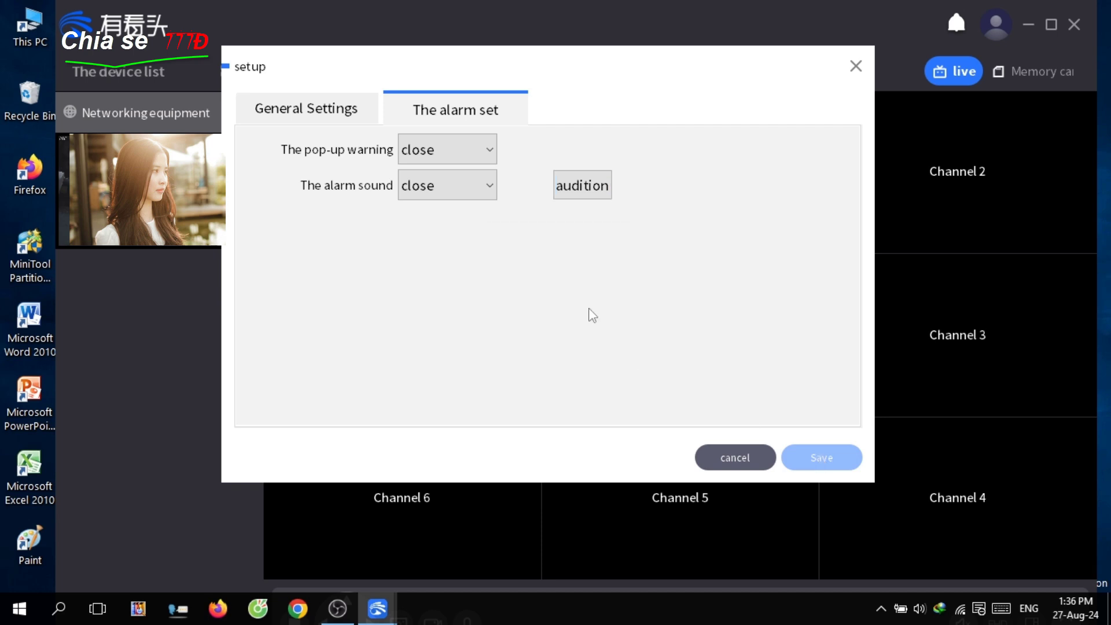